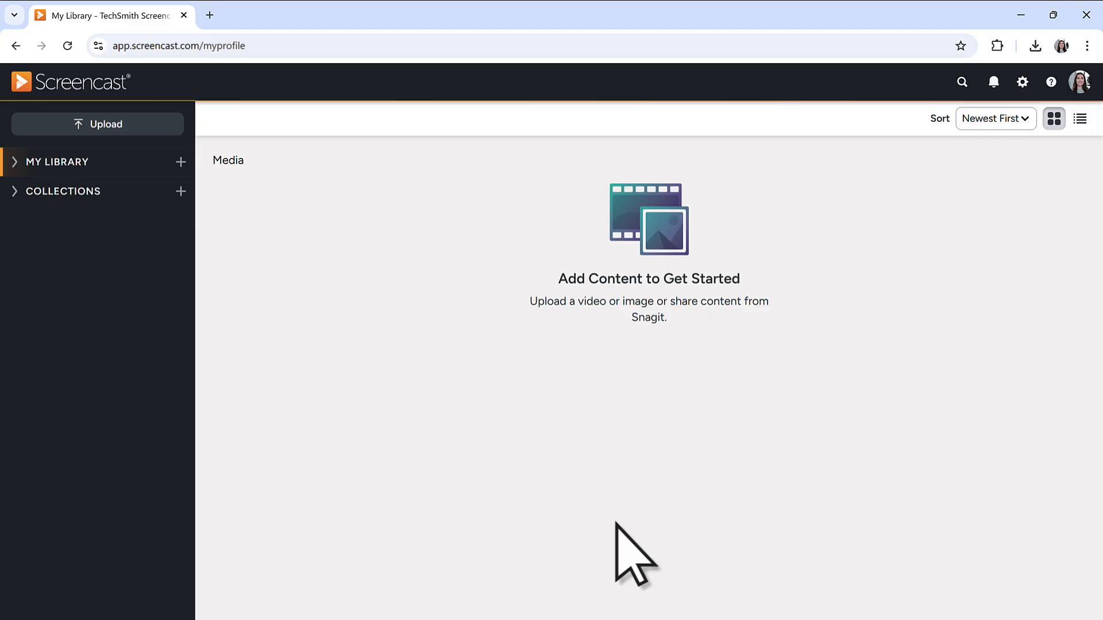
Set Snagit's capture selection to Steps and start recording the browser.
mouse_move(622, 600)
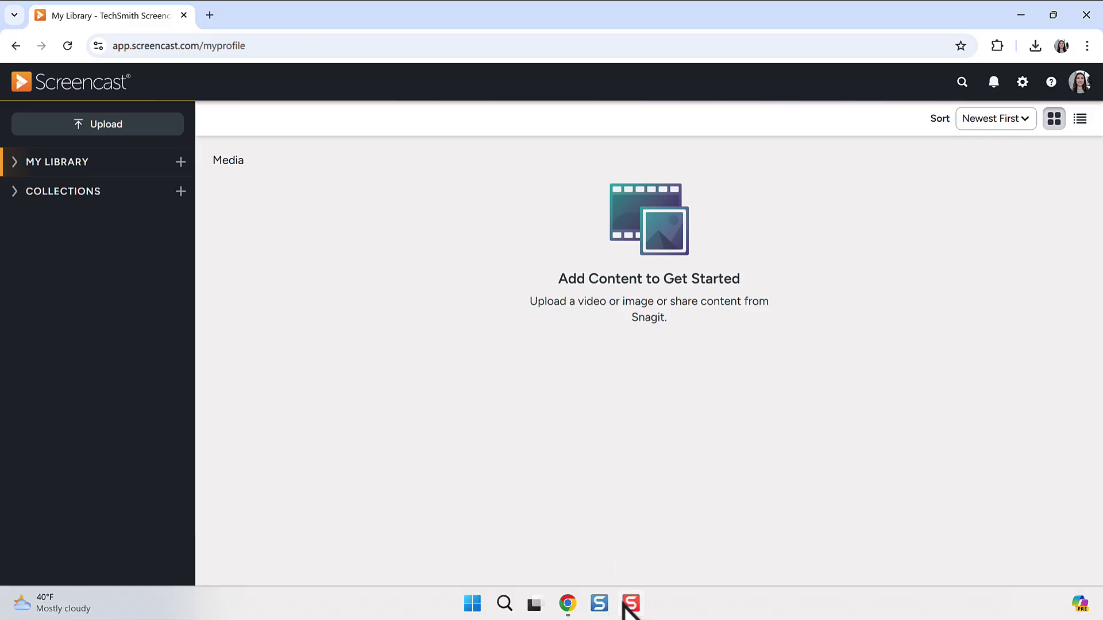
click(627, 604)
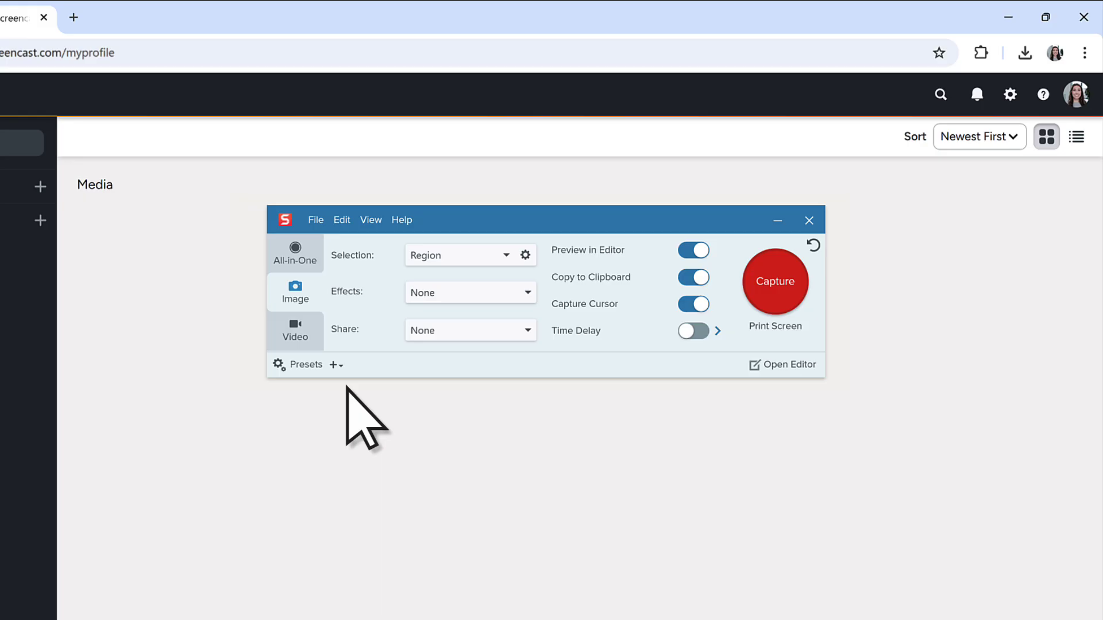
click(471, 268)
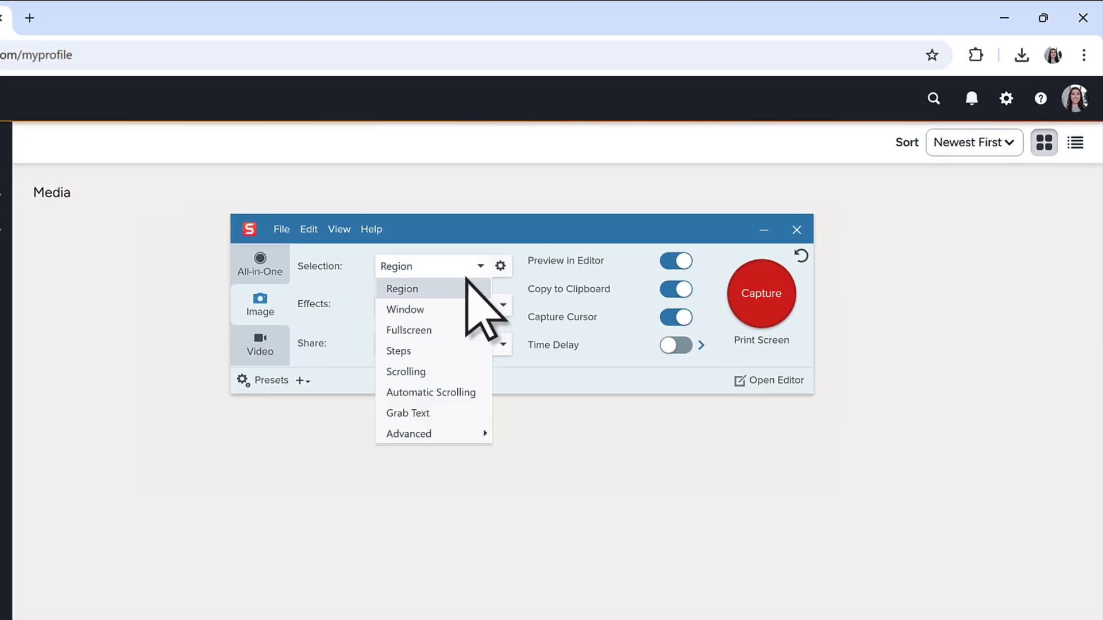
click(421, 351)
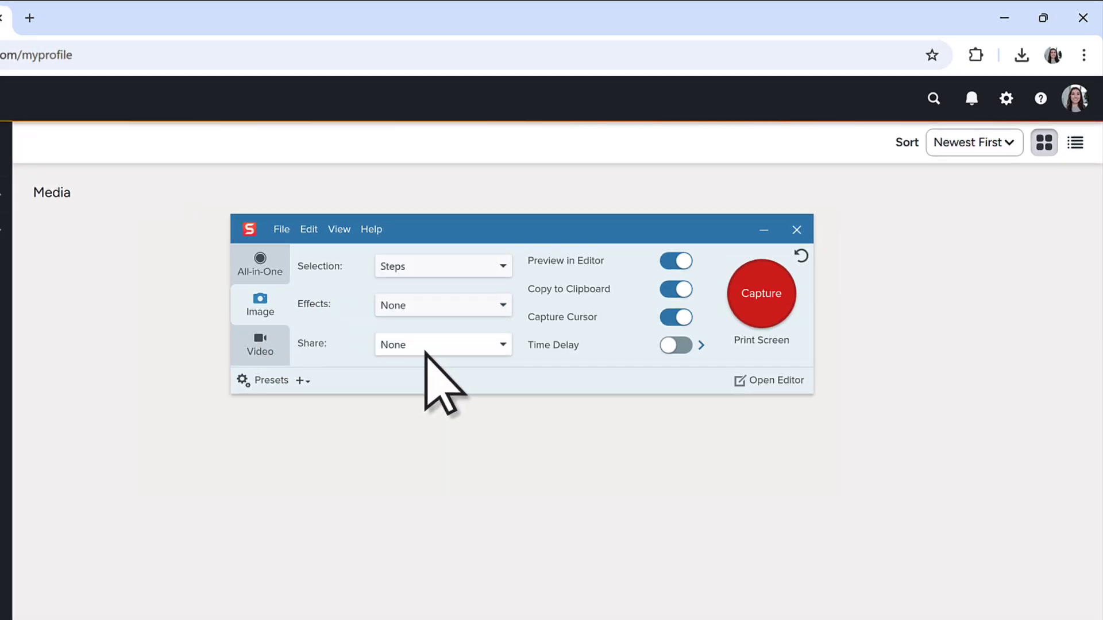
click(760, 304)
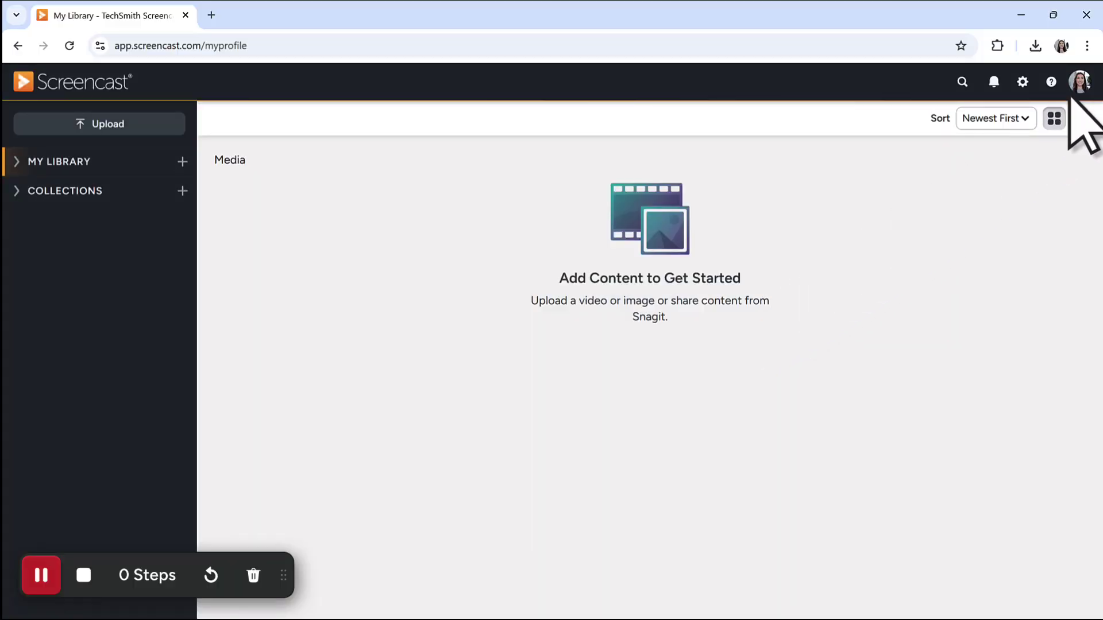
Go to the TechSmith Account management page, keeping the step recorder out of the way.
click(1079, 83)
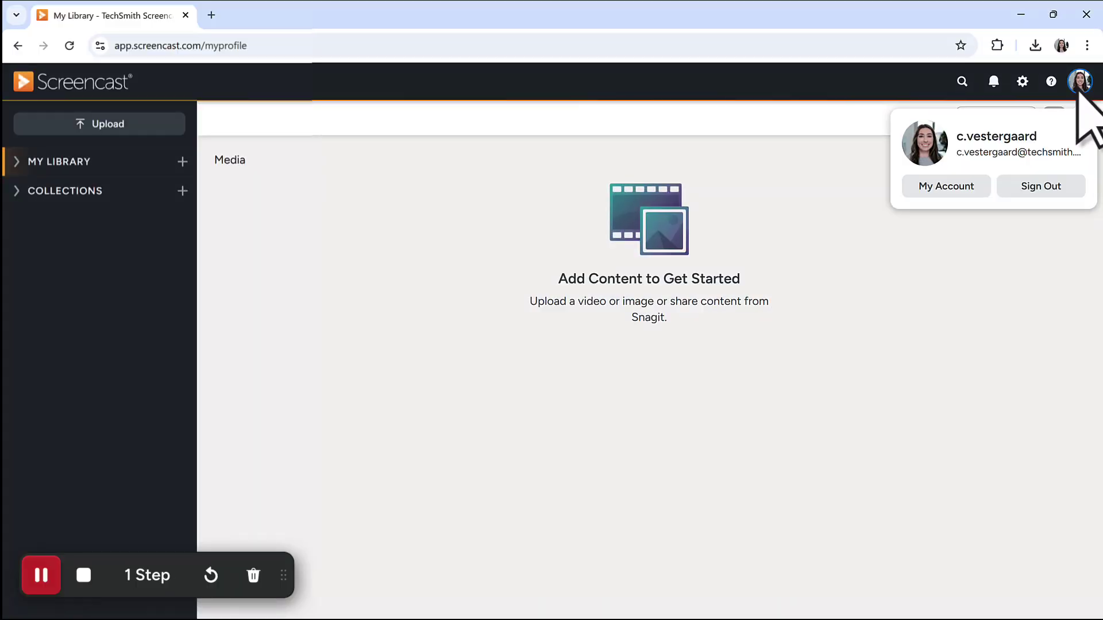
click(945, 185)
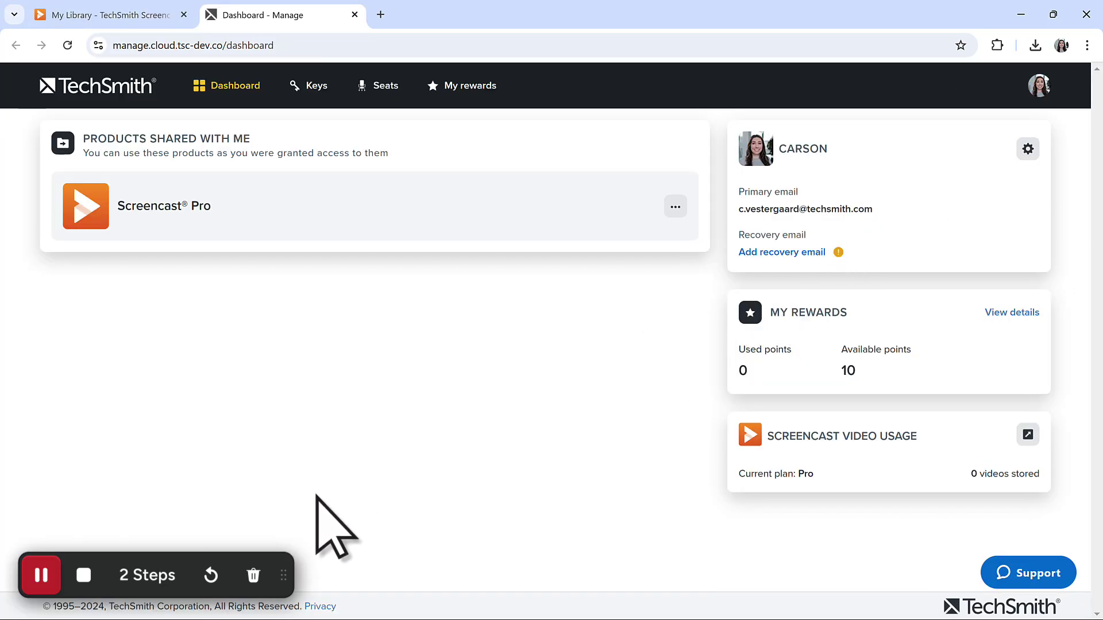
drag(181, 566, 576, 338)
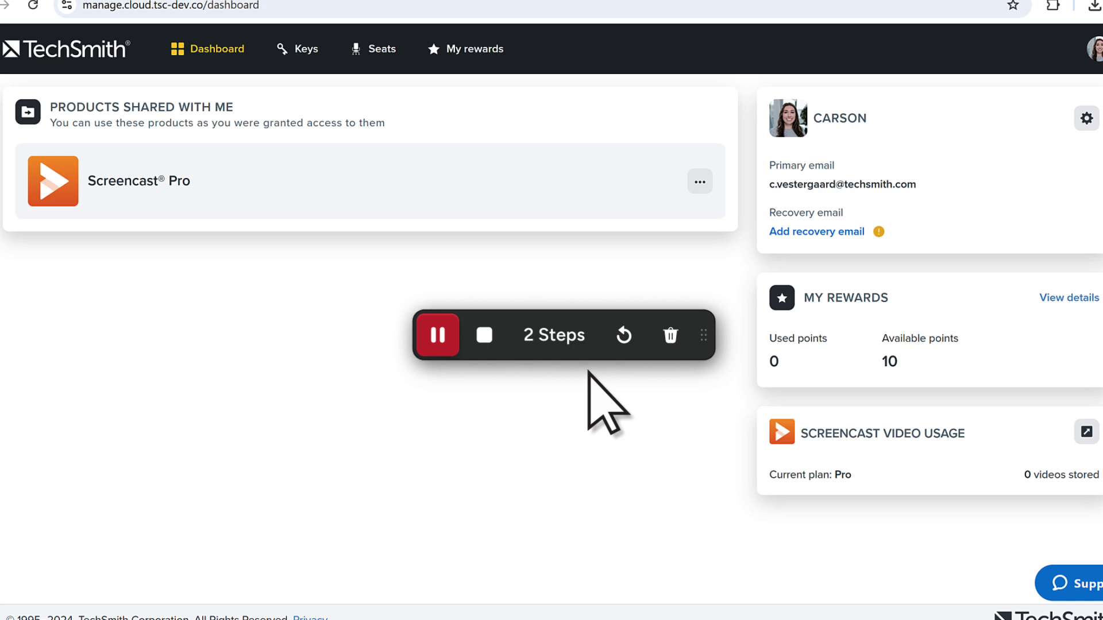
drag(573, 362, 211, 514)
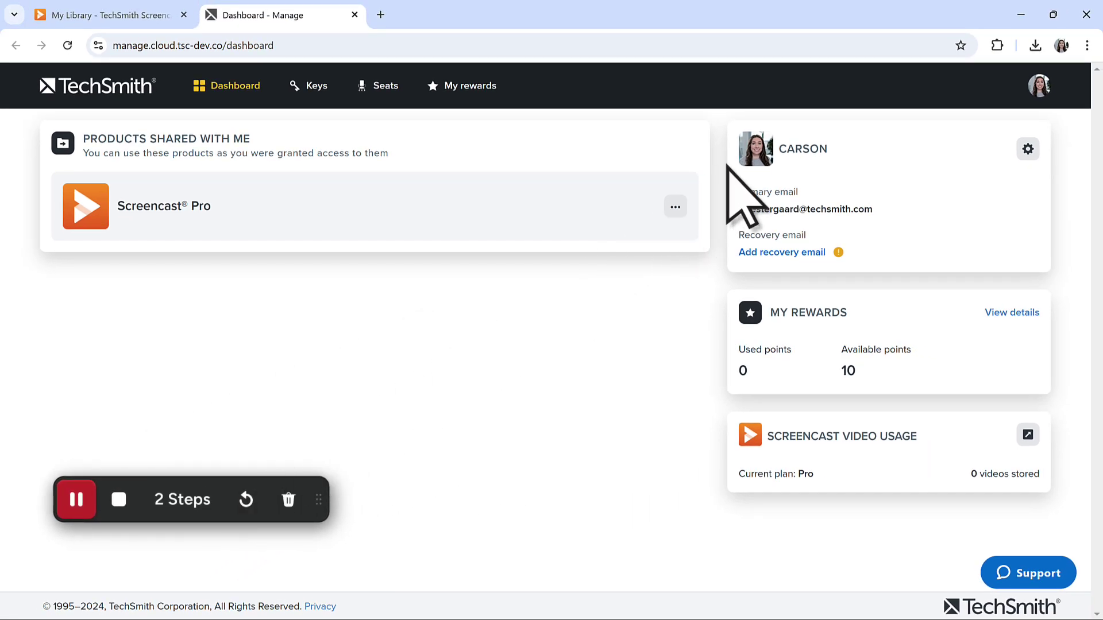
Upload the Desktop headshot image as the new profile photo and stop the capture.
click(748, 160)
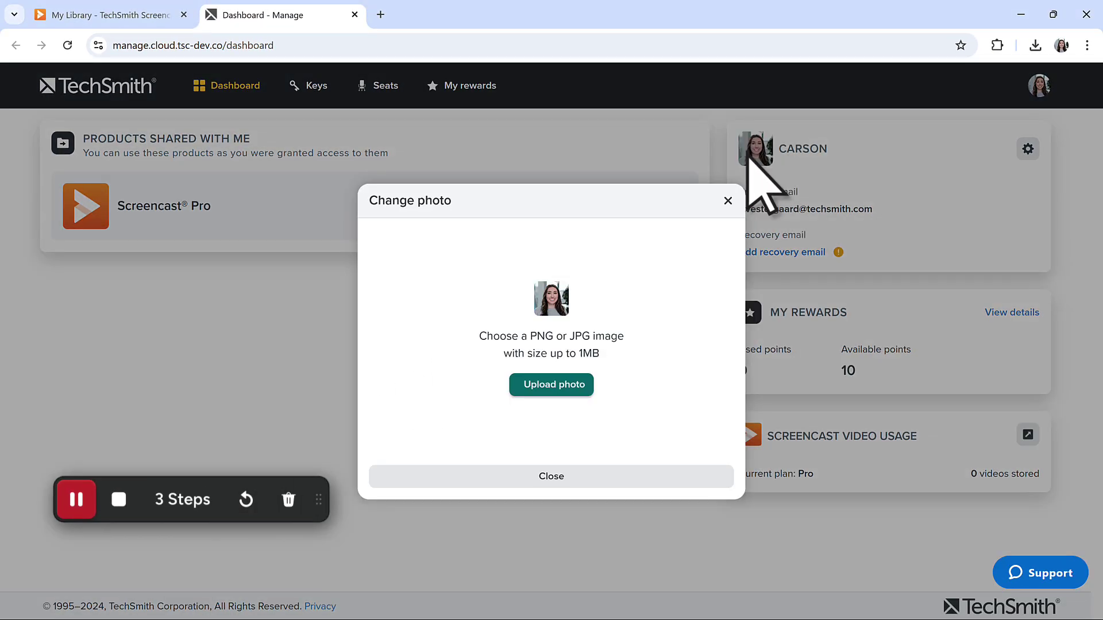
click(549, 386)
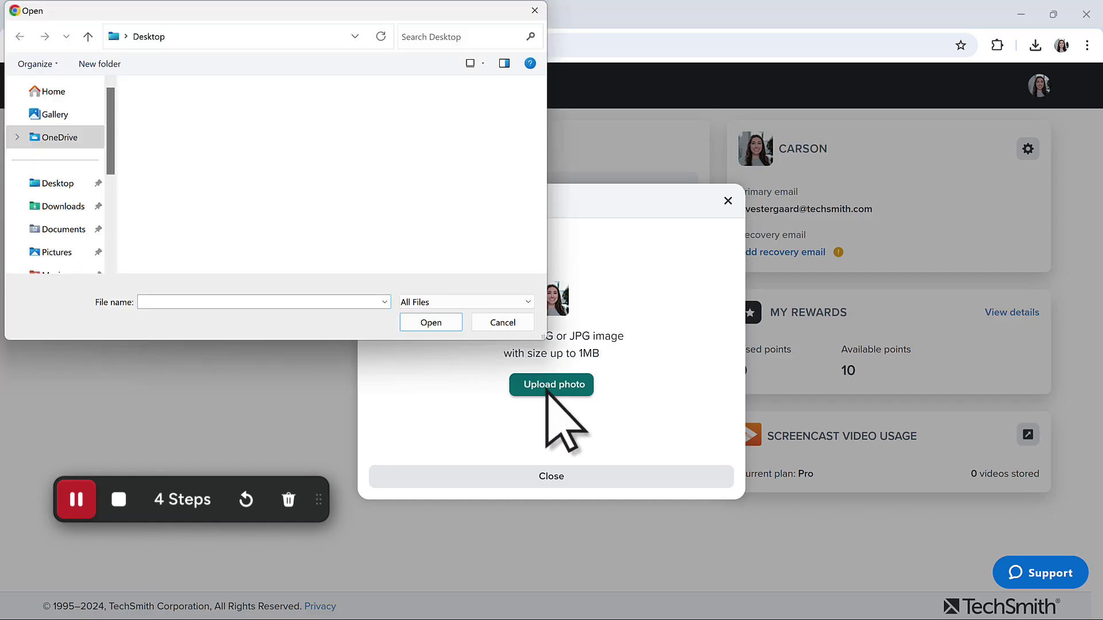
click(70, 184)
click(162, 147)
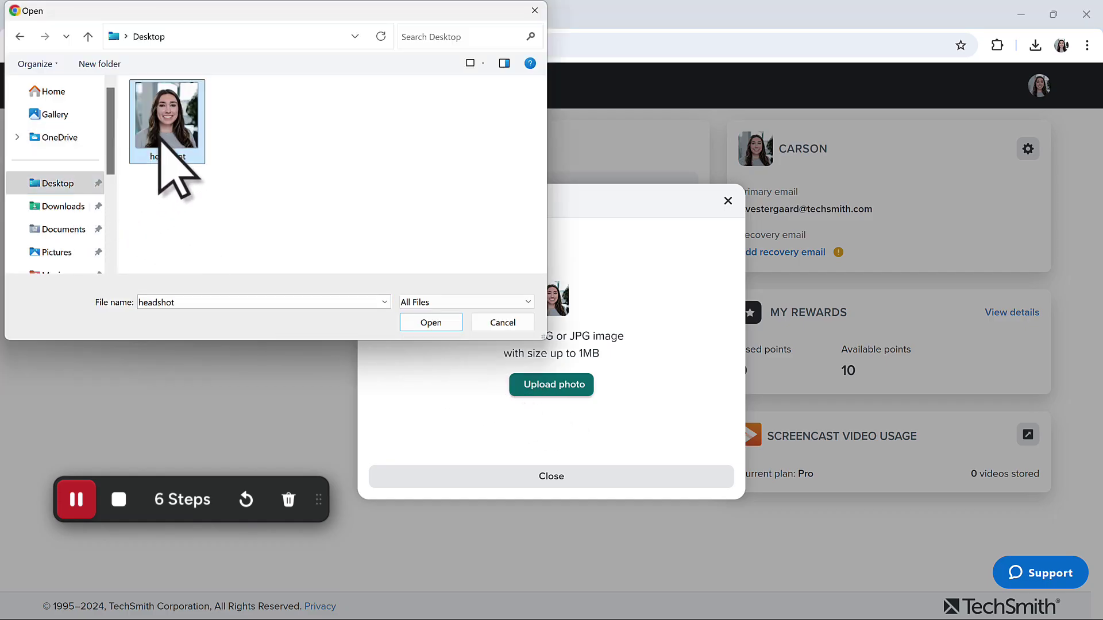
click(431, 322)
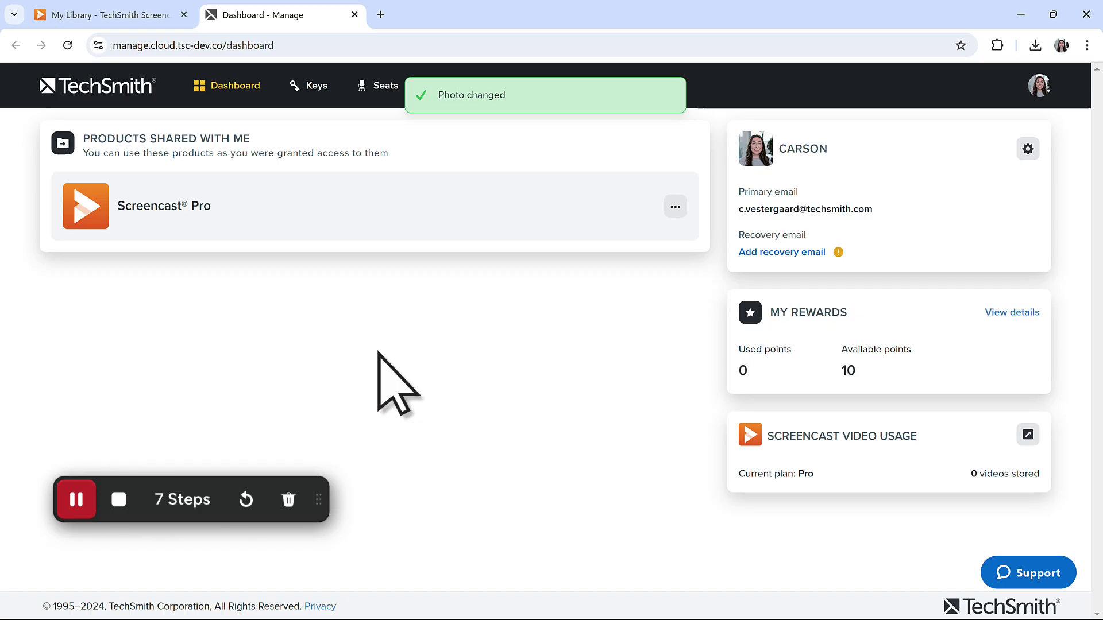
click(115, 501)
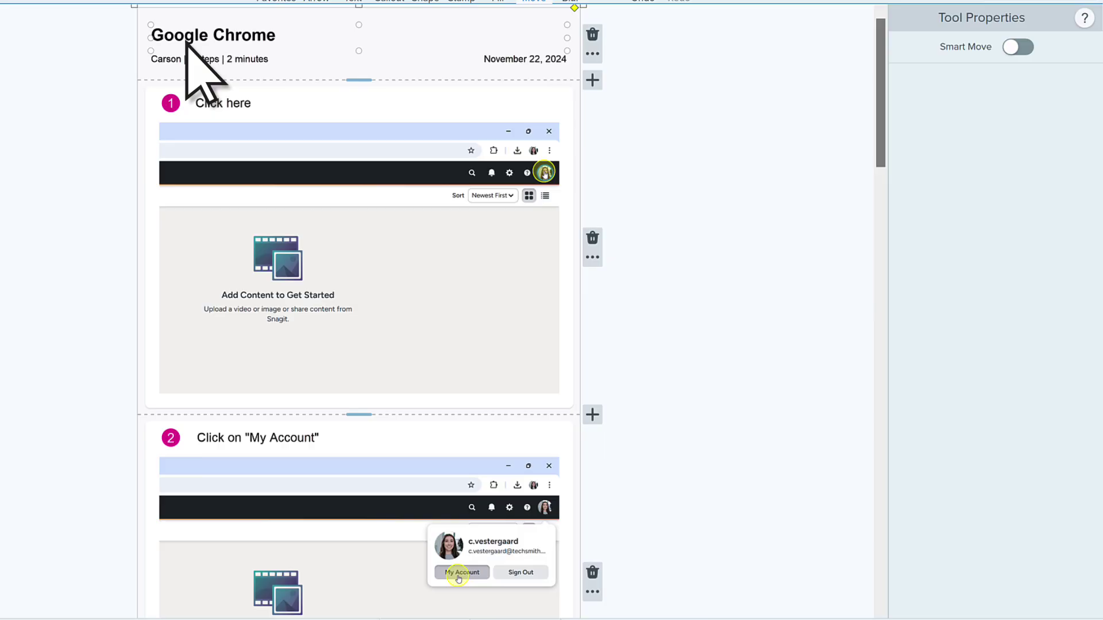
Retitle the guide 'Update Profile Picture on Screencast.com' and delete the header date.
click(185, 41)
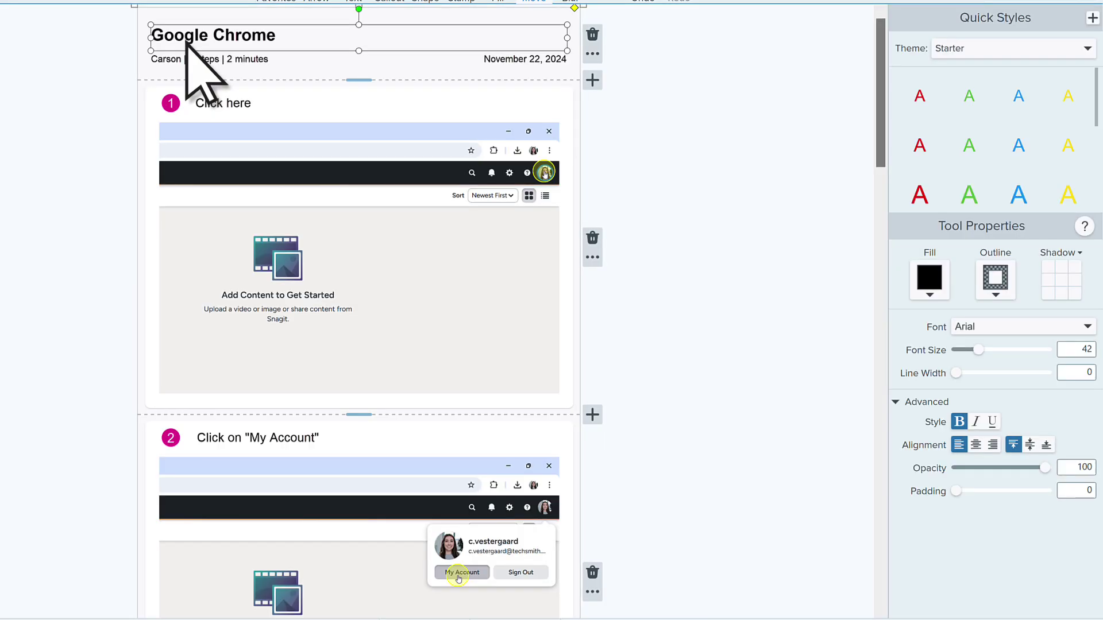
text(Update Profi)
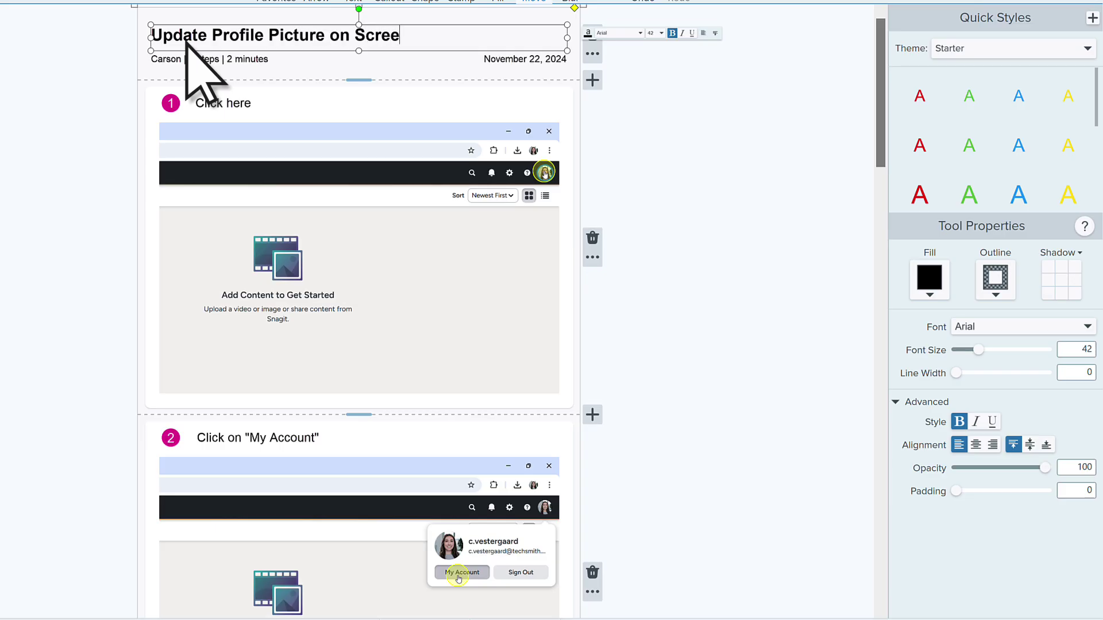
click(518, 60)
key(Delete)
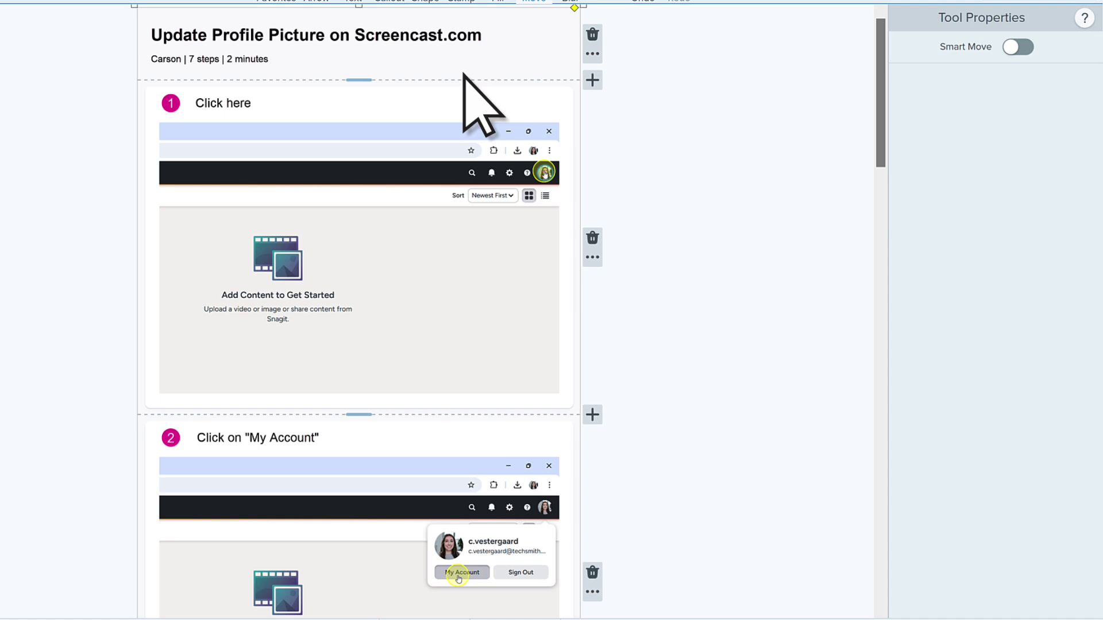
Fill the step 1 number callout with orange.
click(171, 105)
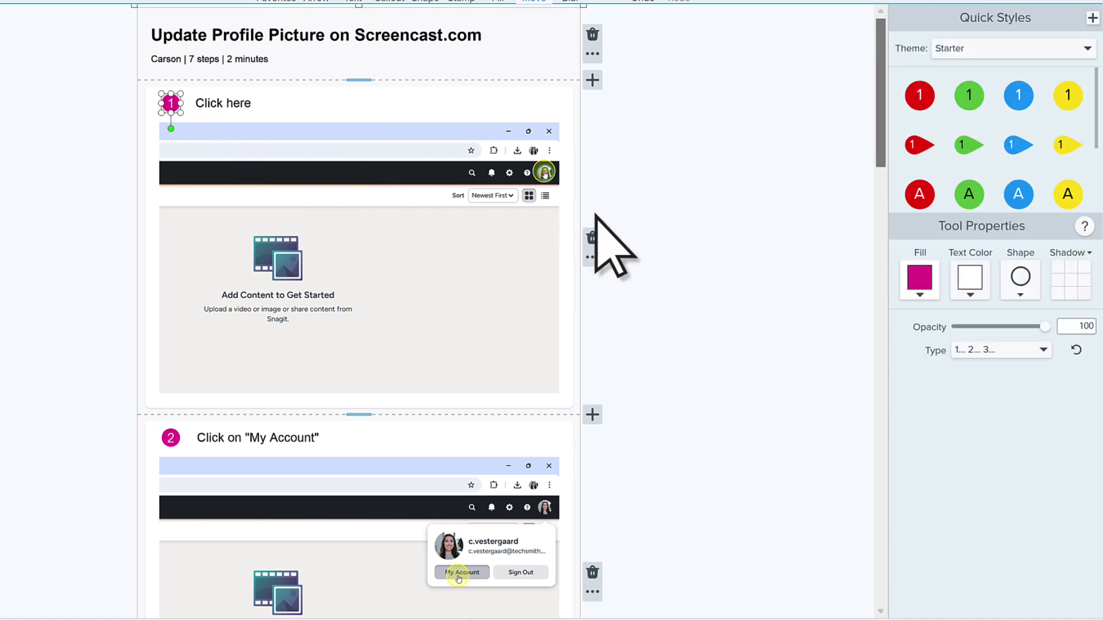
click(919, 293)
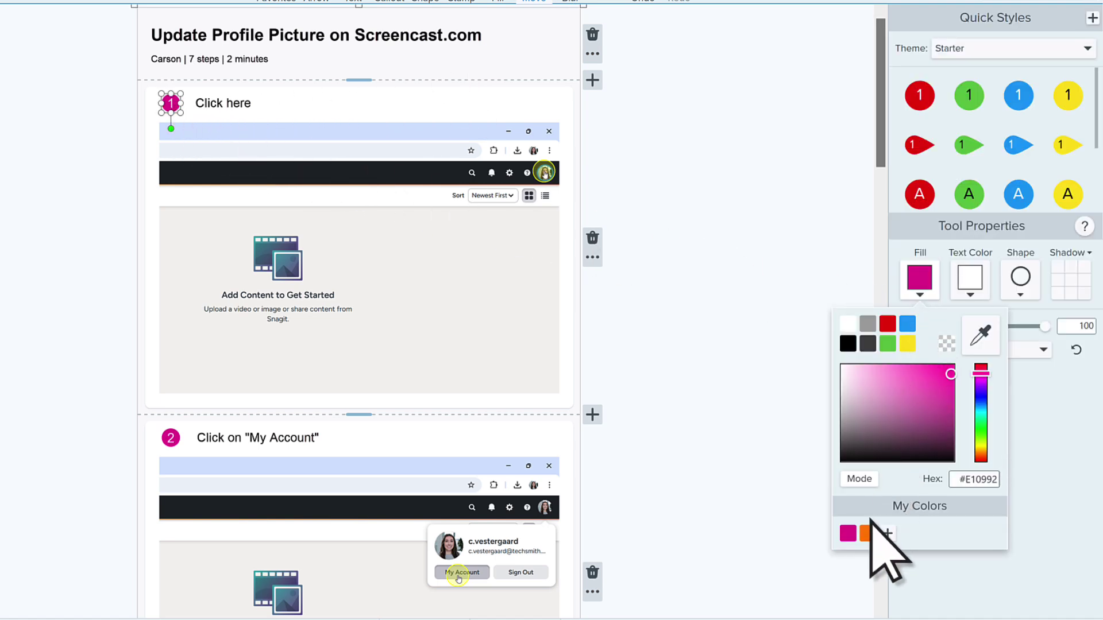
click(867, 531)
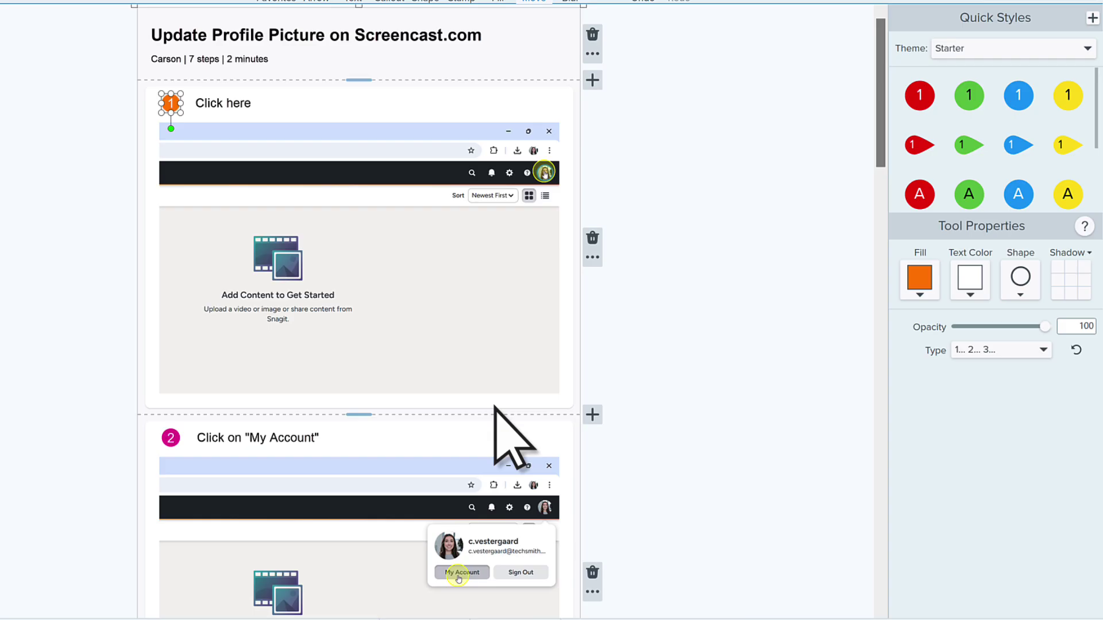
Give the step 1 screenshot rounded corners and a 4 px orange outline.
click(435, 386)
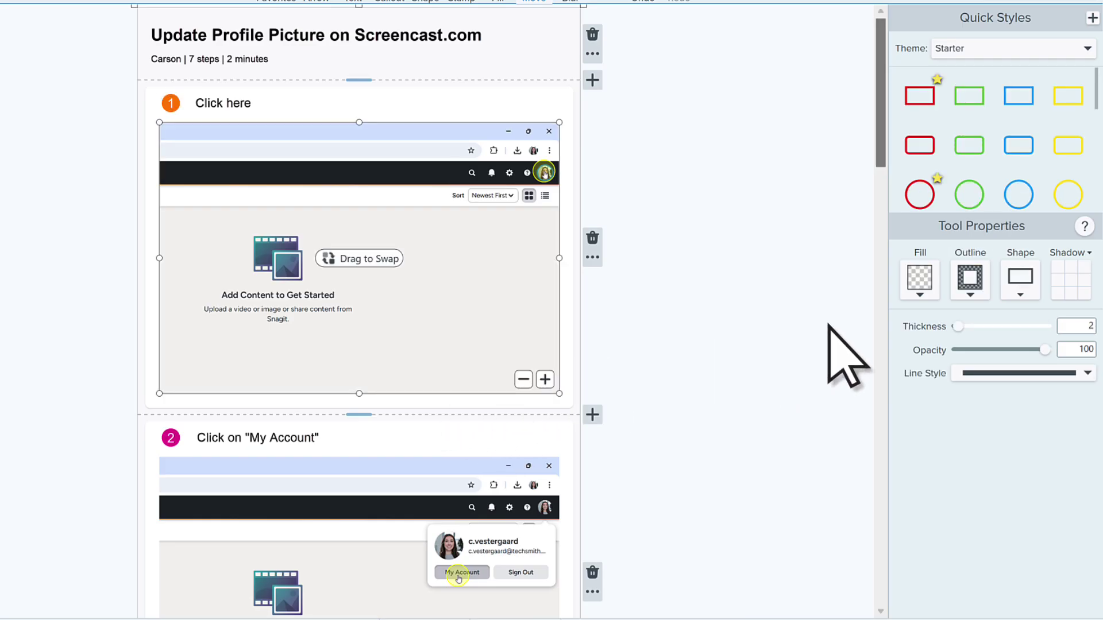
click(1014, 295)
click(1020, 352)
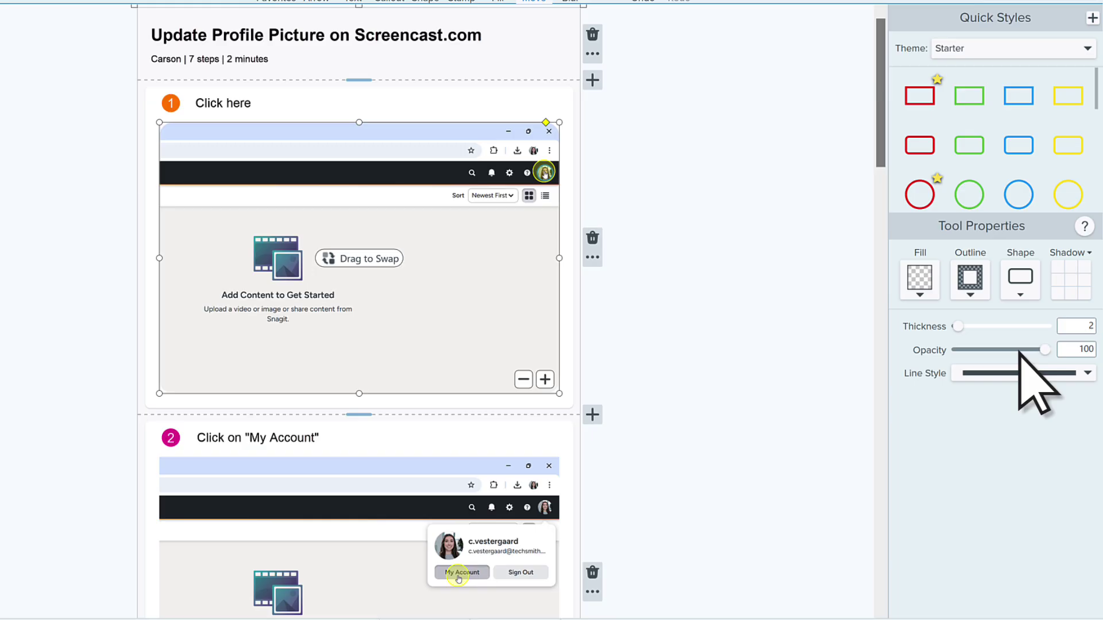
click(977, 298)
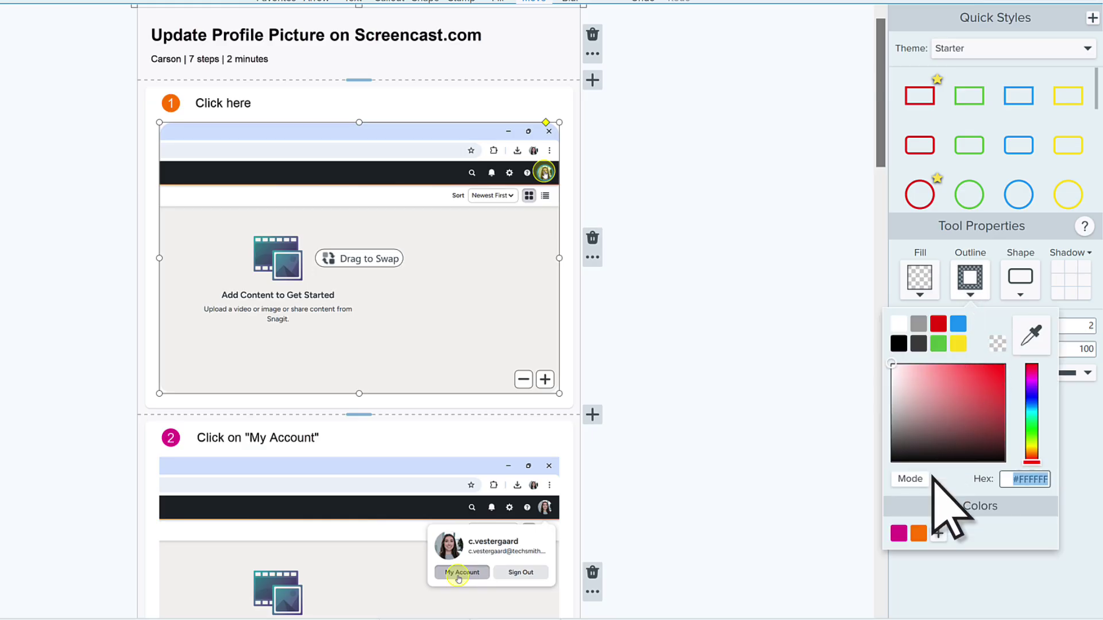
click(919, 533)
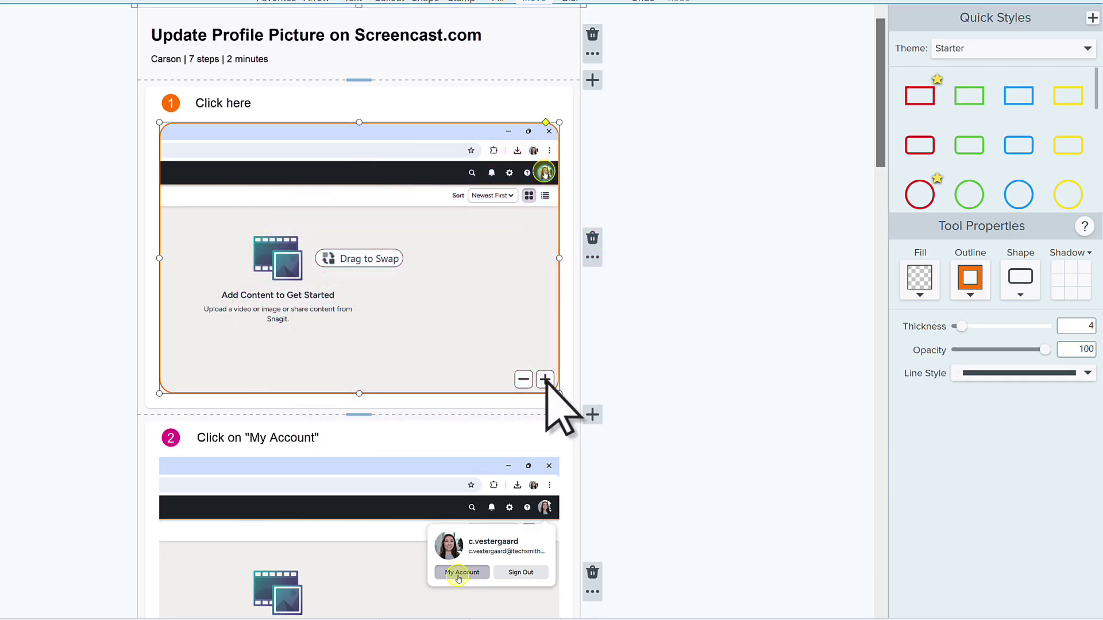
Zoom the step 1 screenshot in twice and pan it toward the profile avatar.
click(545, 379)
click(545, 380)
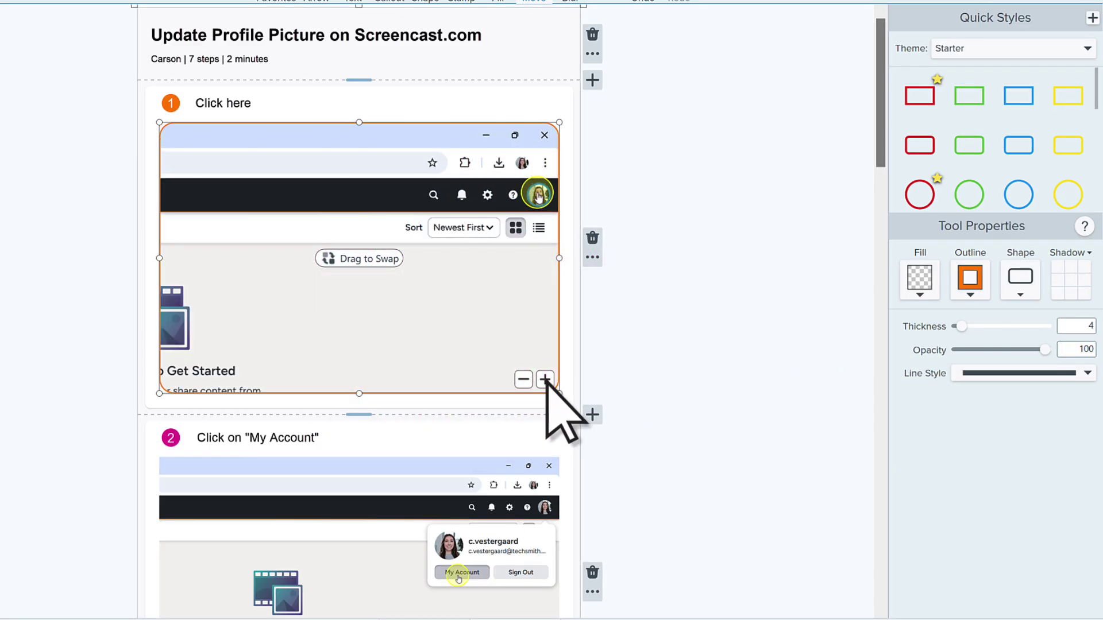
click(469, 355)
mouse_move(469, 354)
mouse_down()
mouse_move(443, 364)
mouse_move(467, 351)
mouse_up()
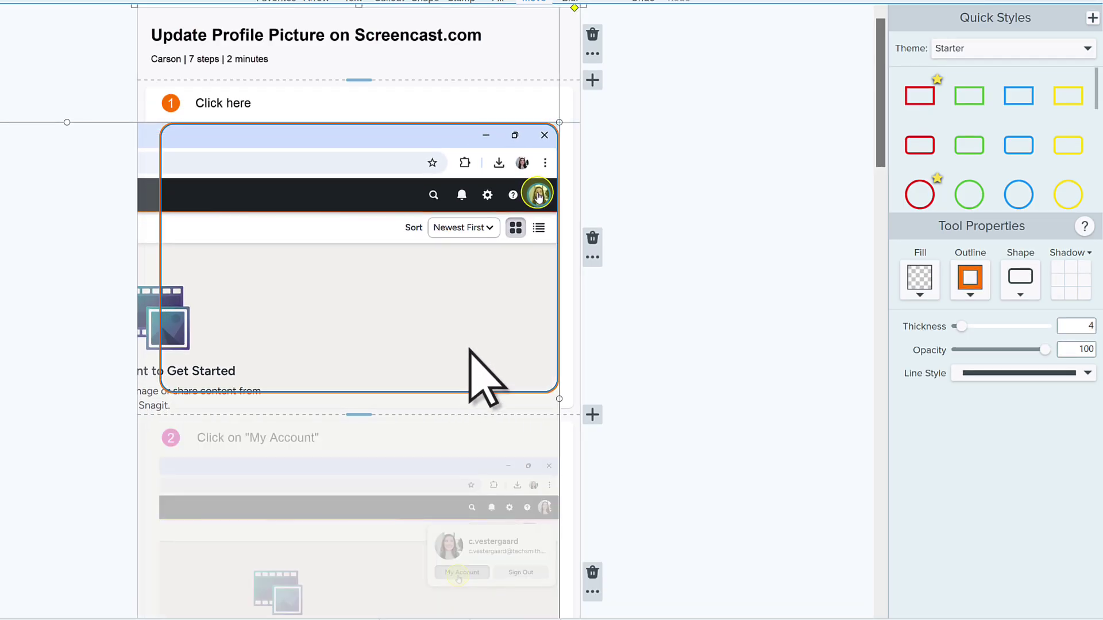
click(610, 324)
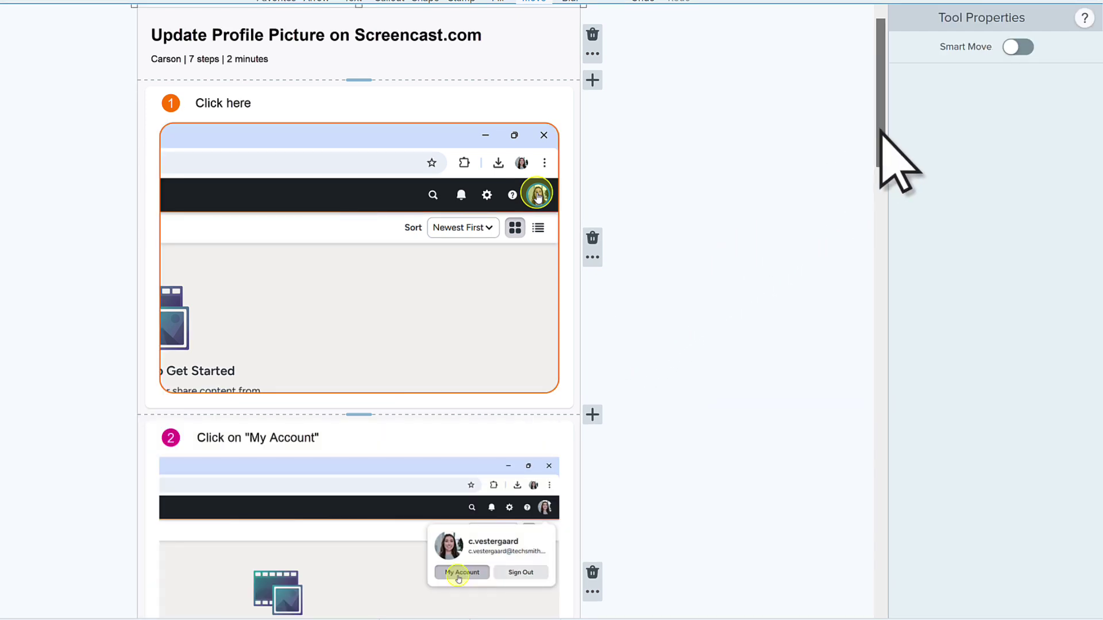
Delete the 'Click on Desktop' step so 'Click on headshot' becomes step 5.
scroll(881, 141, down, 5)
drag(882, 144, 882, 408)
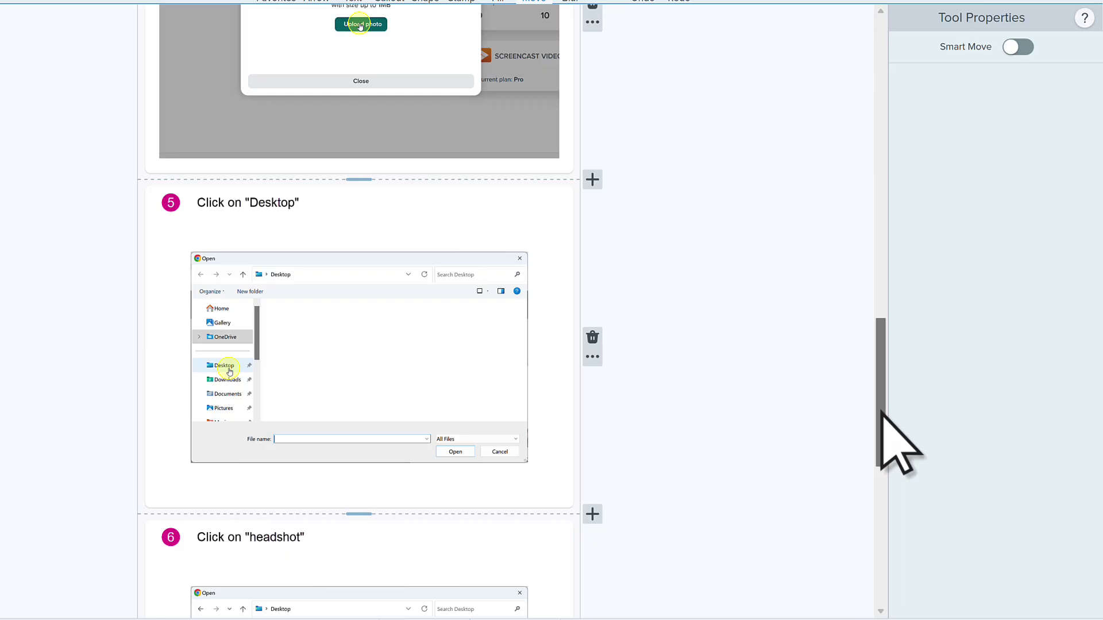
click(592, 338)
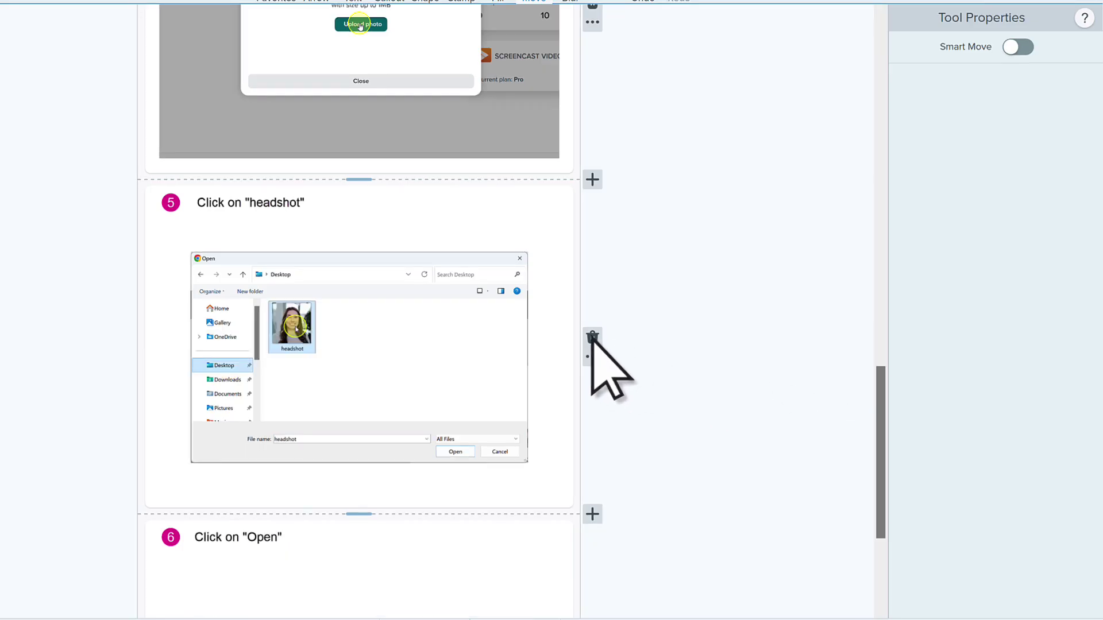
click(592, 357)
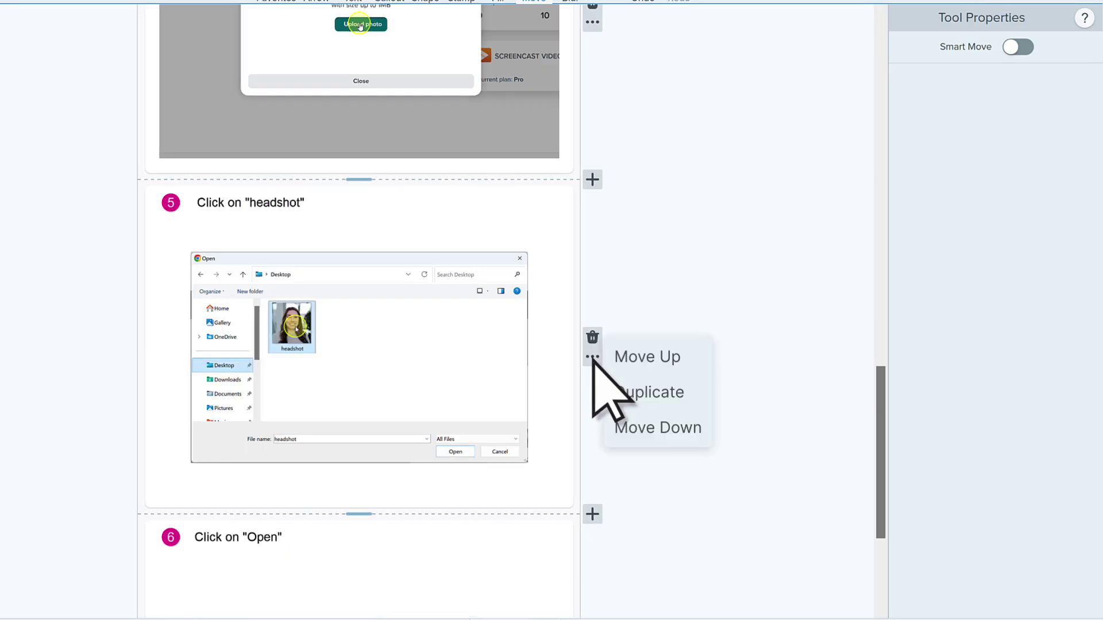
click(592, 361)
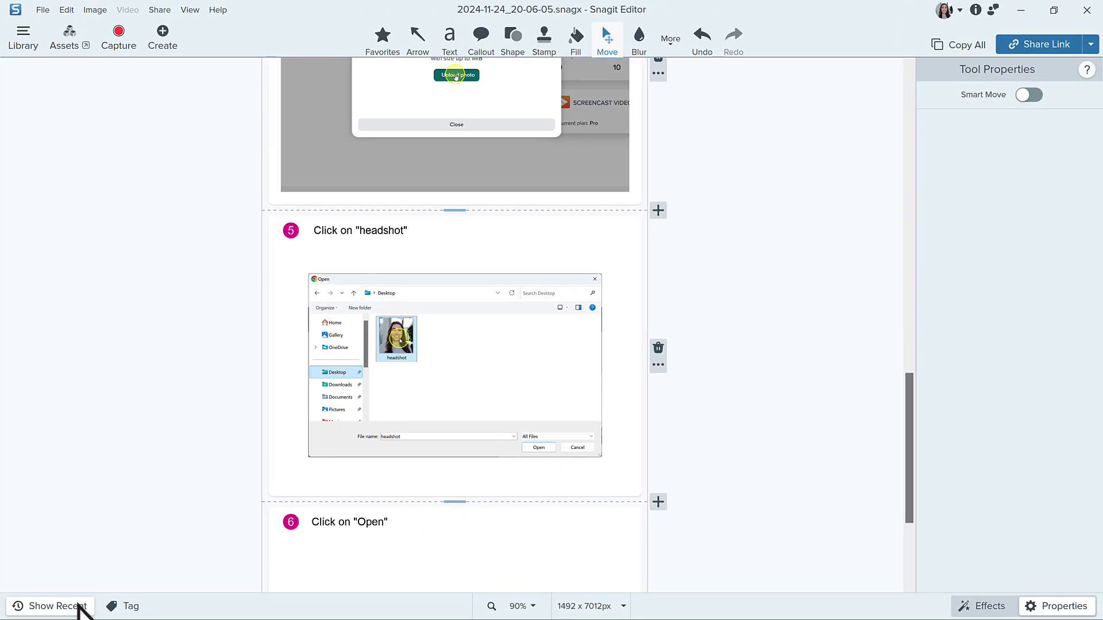
Swap step 5's image for a recent capture from the tray, then undo the swap.
click(81, 609)
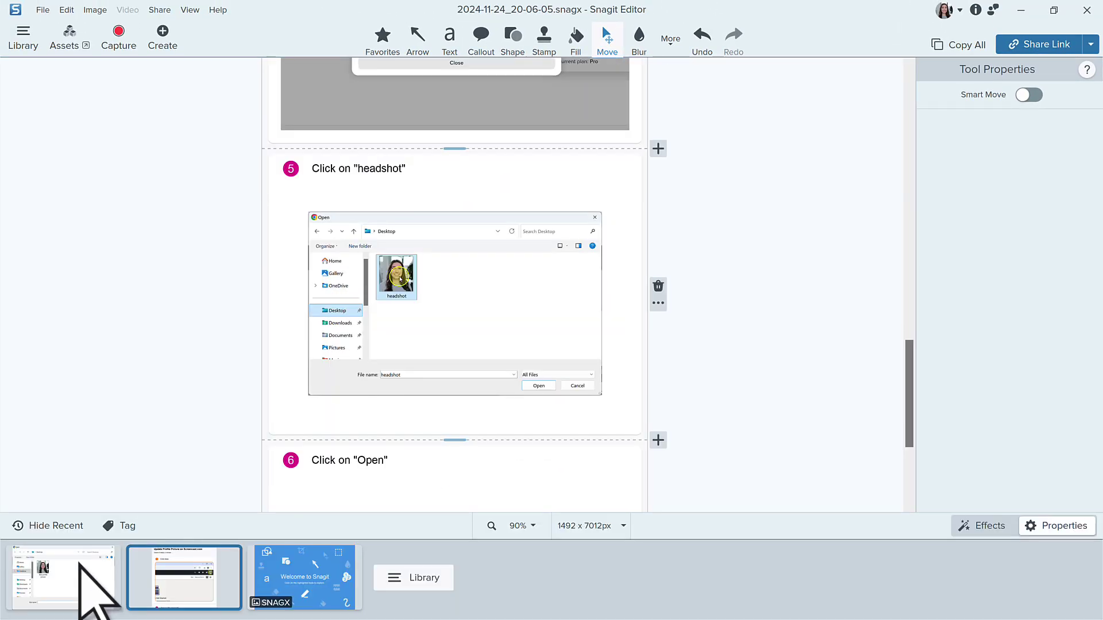
drag(81, 561, 468, 338)
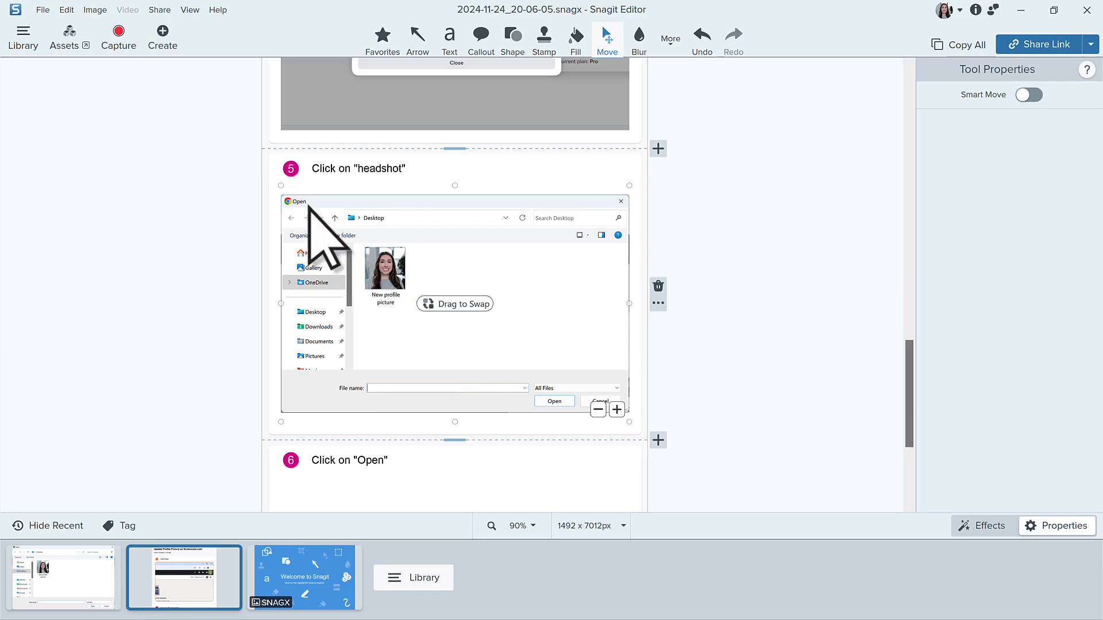
click(67, 10)
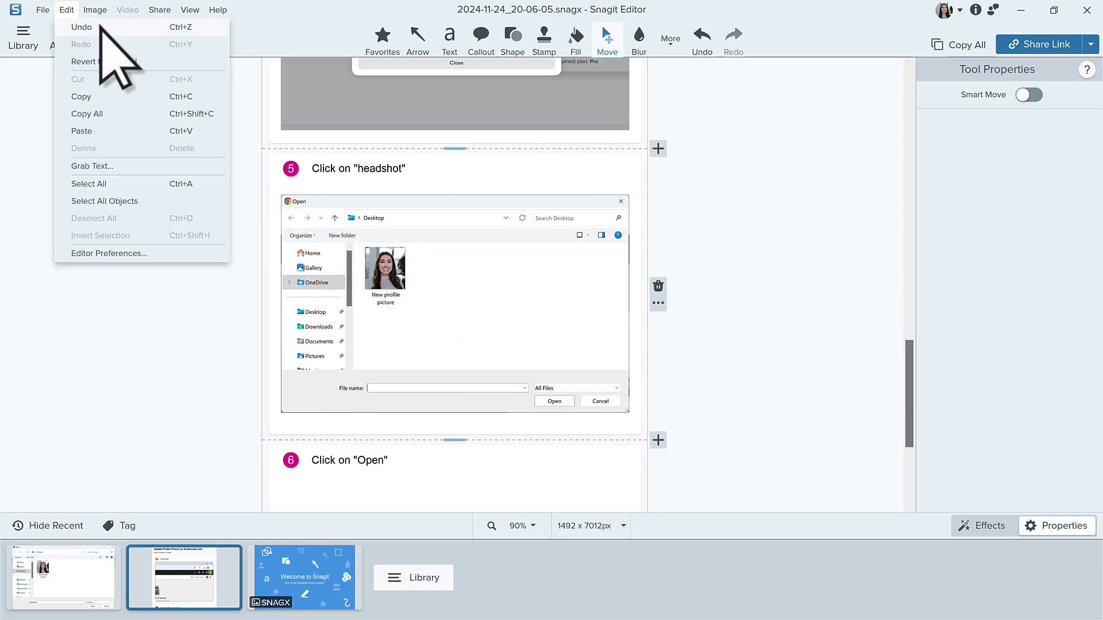
click(100, 27)
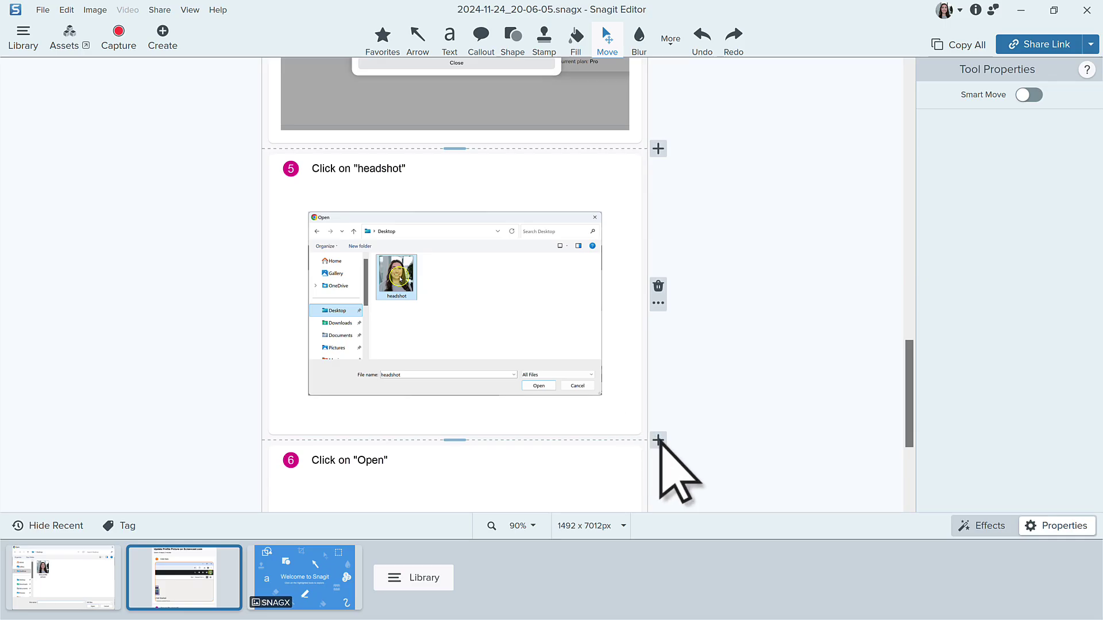
Insert a blank section step after step 5, then delete it to keep six steps.
click(660, 441)
click(707, 487)
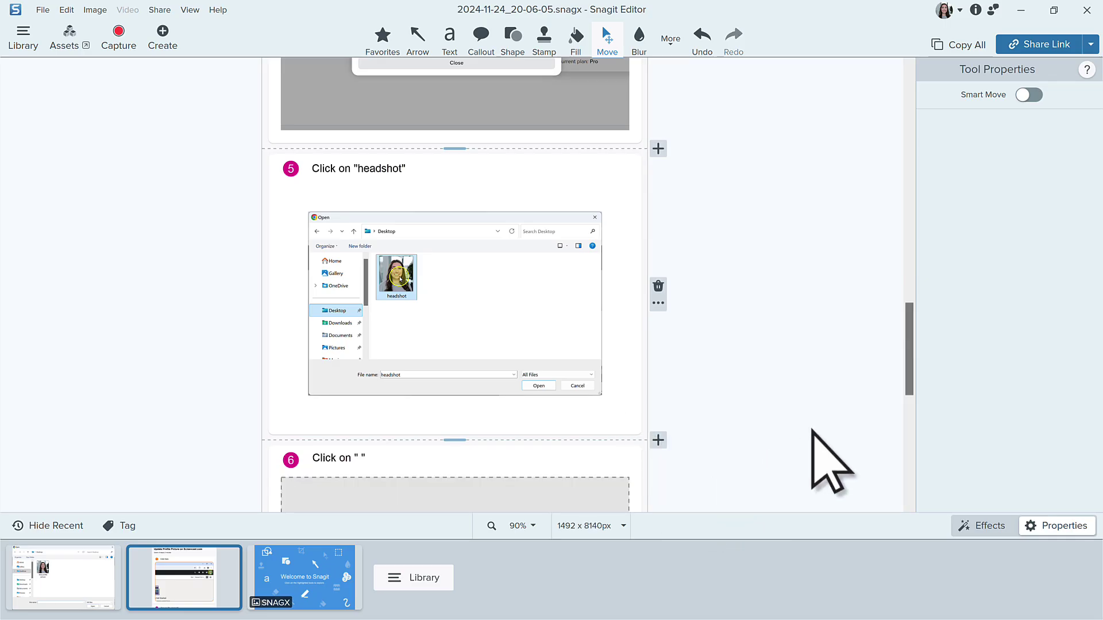
drag(908, 382, 911, 434)
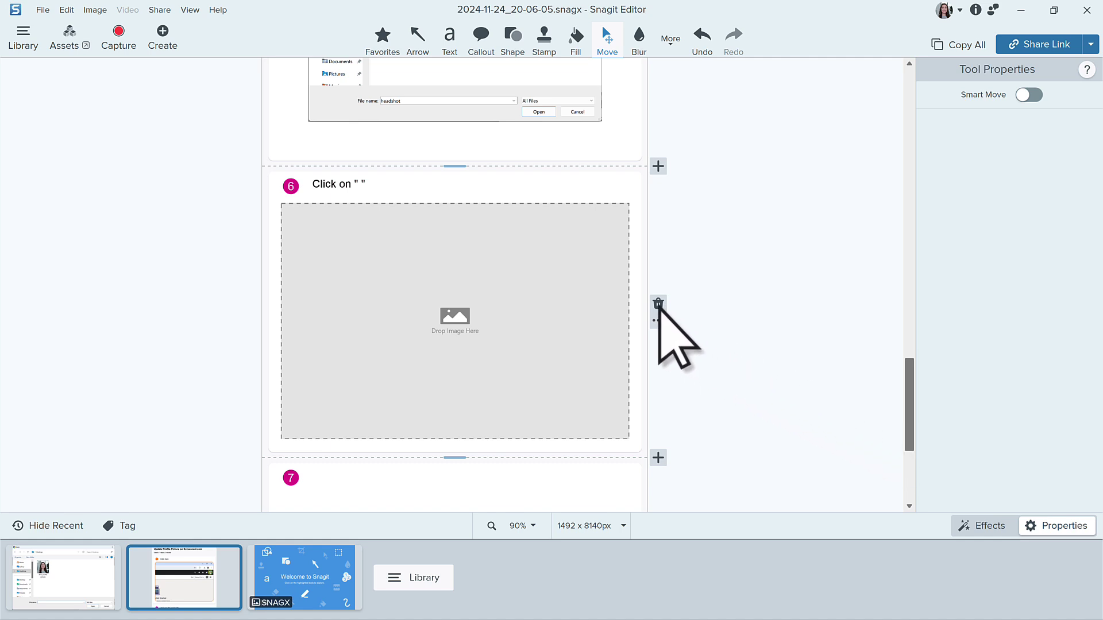
click(658, 305)
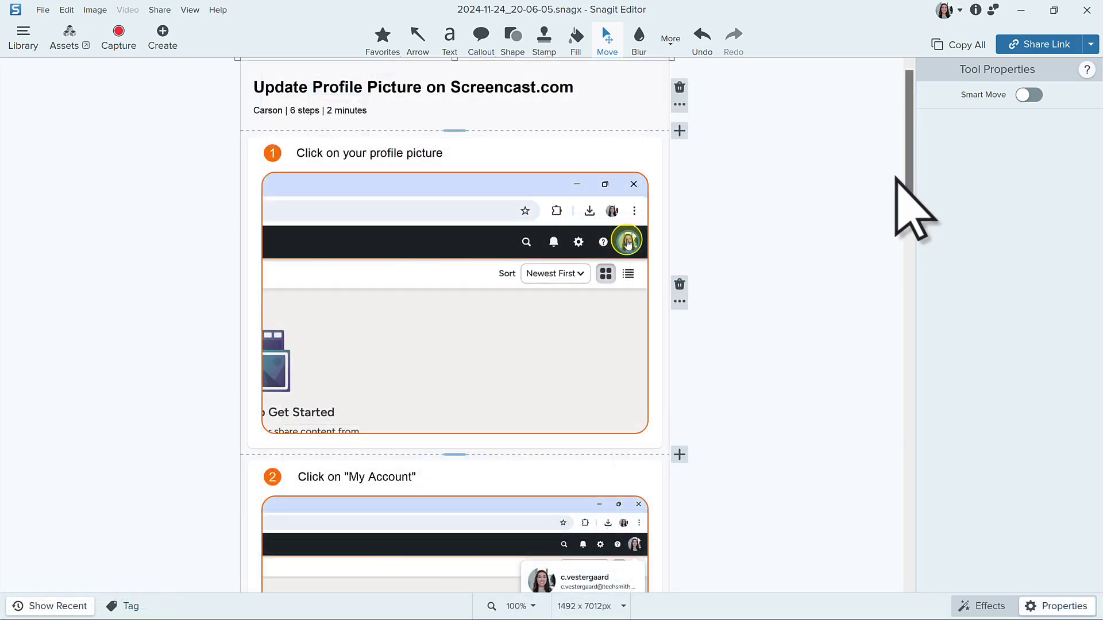
Upload the six-step guide with Share Link and copy its shareable link.
drag(911, 168, 911, 554)
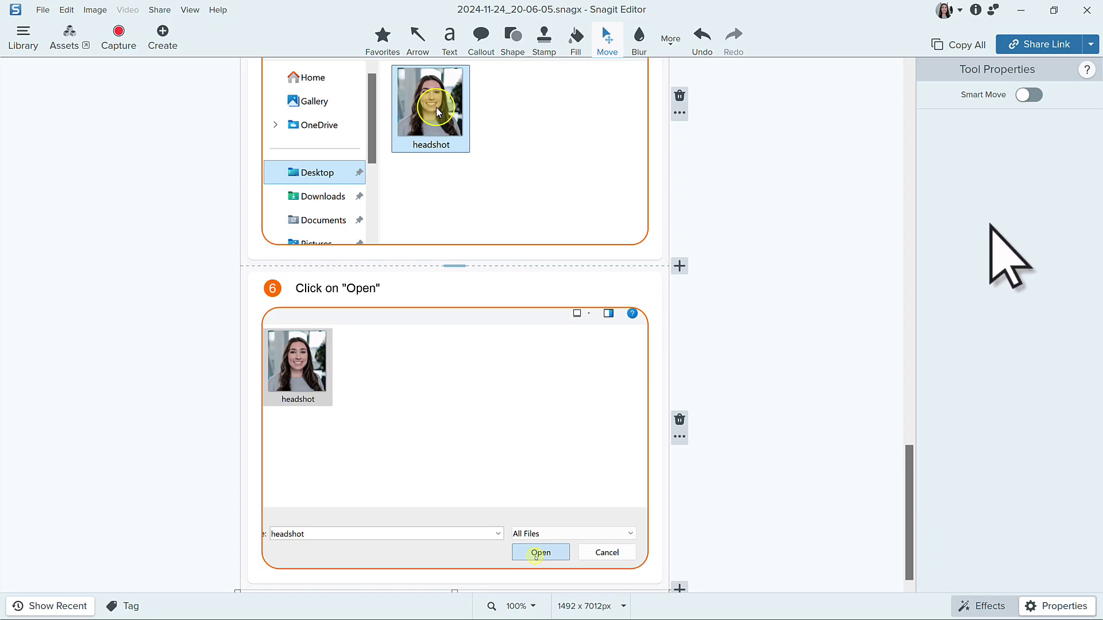
click(1036, 43)
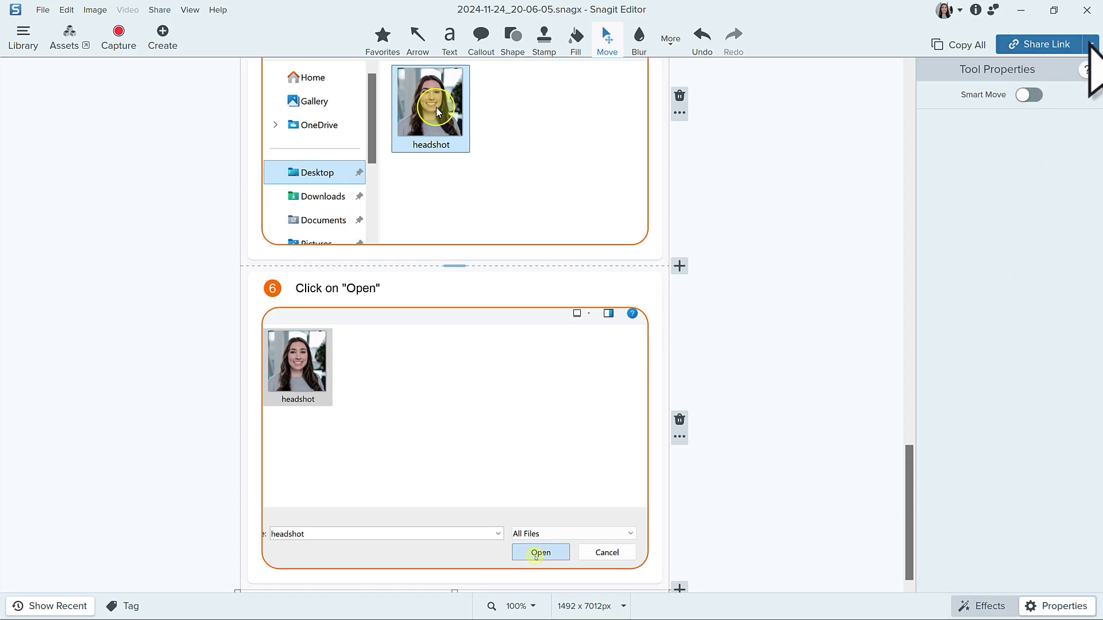
click(1090, 44)
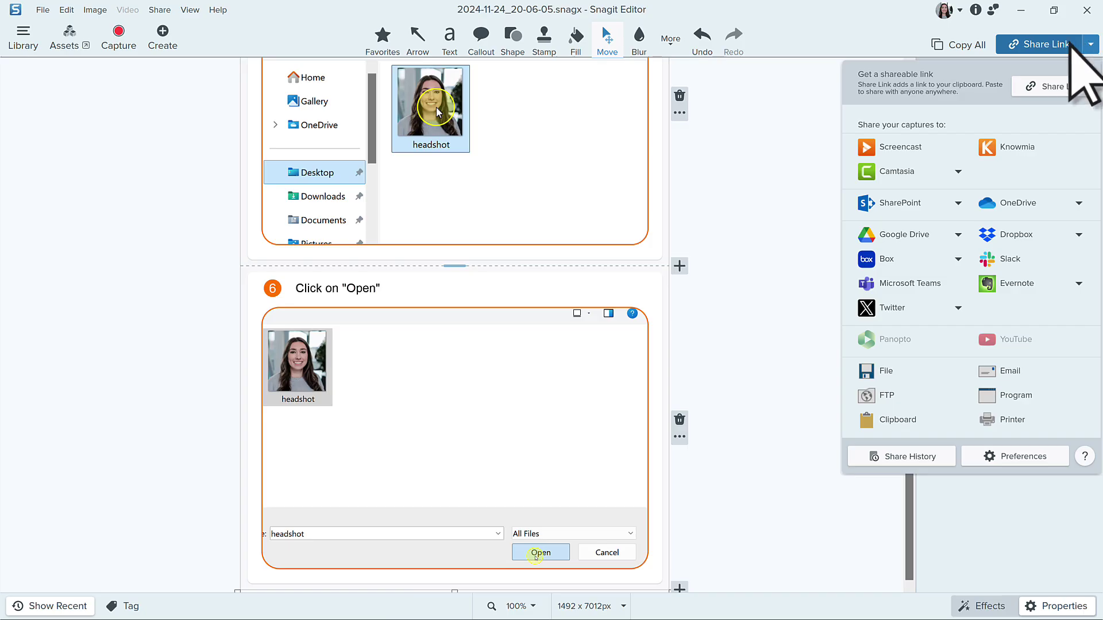
click(43, 10)
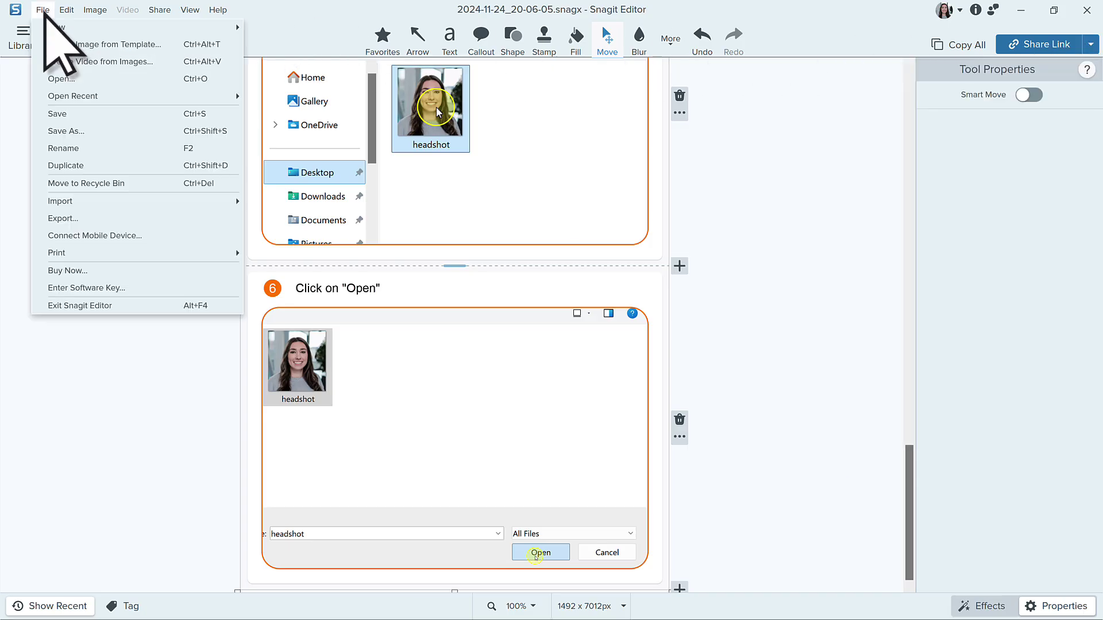